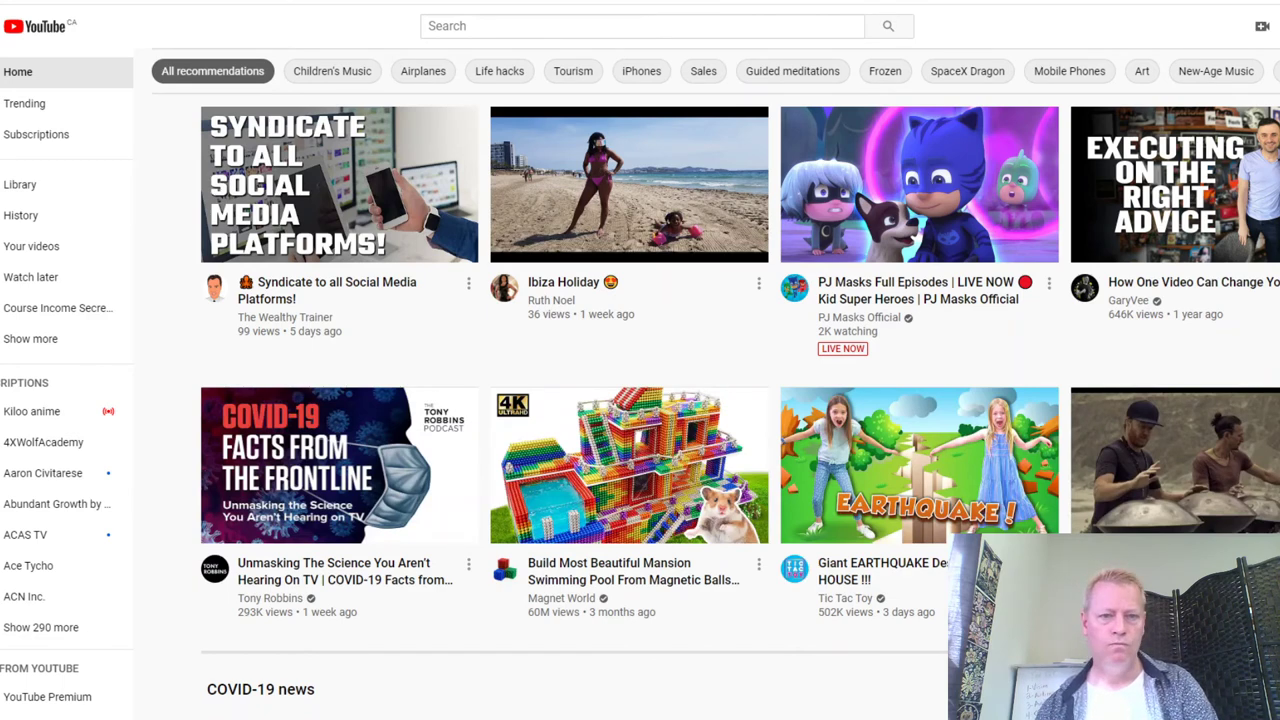
# - Open your YouTube channel's videos and upload the file unbox1.mp4 as a new video
pyautogui.click(1276, 26)
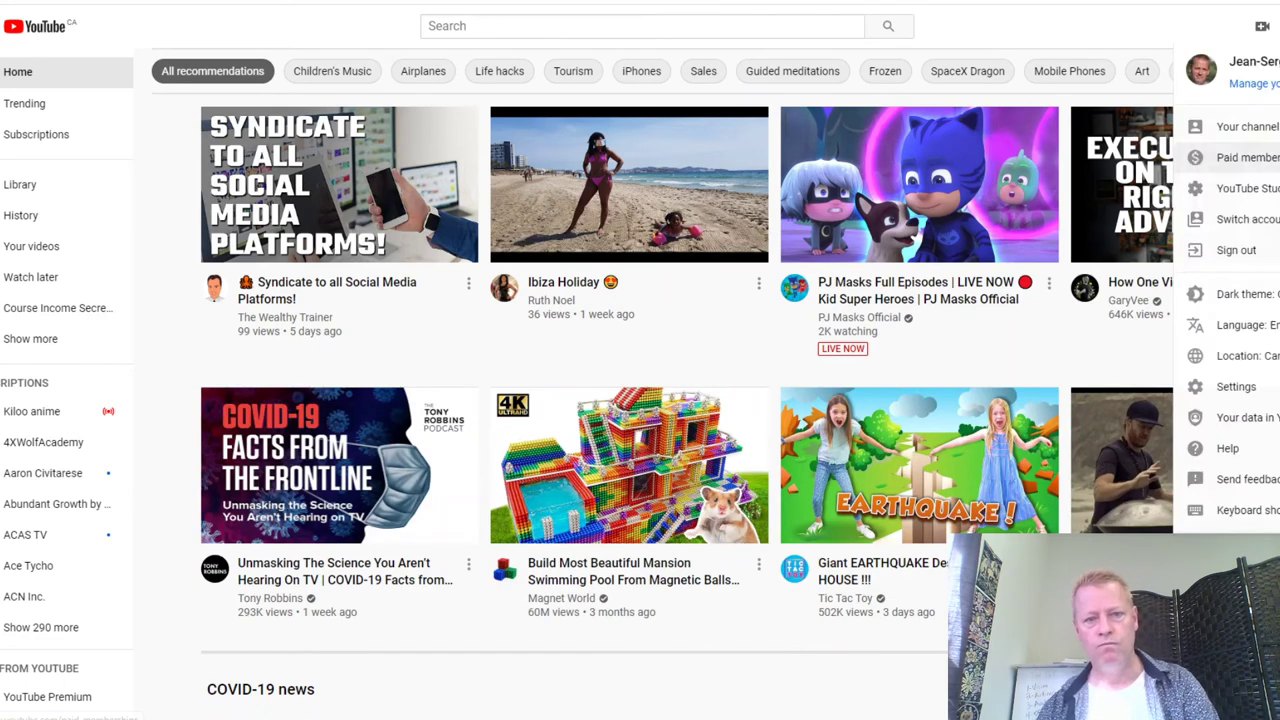
pyautogui.click(1266, 127)
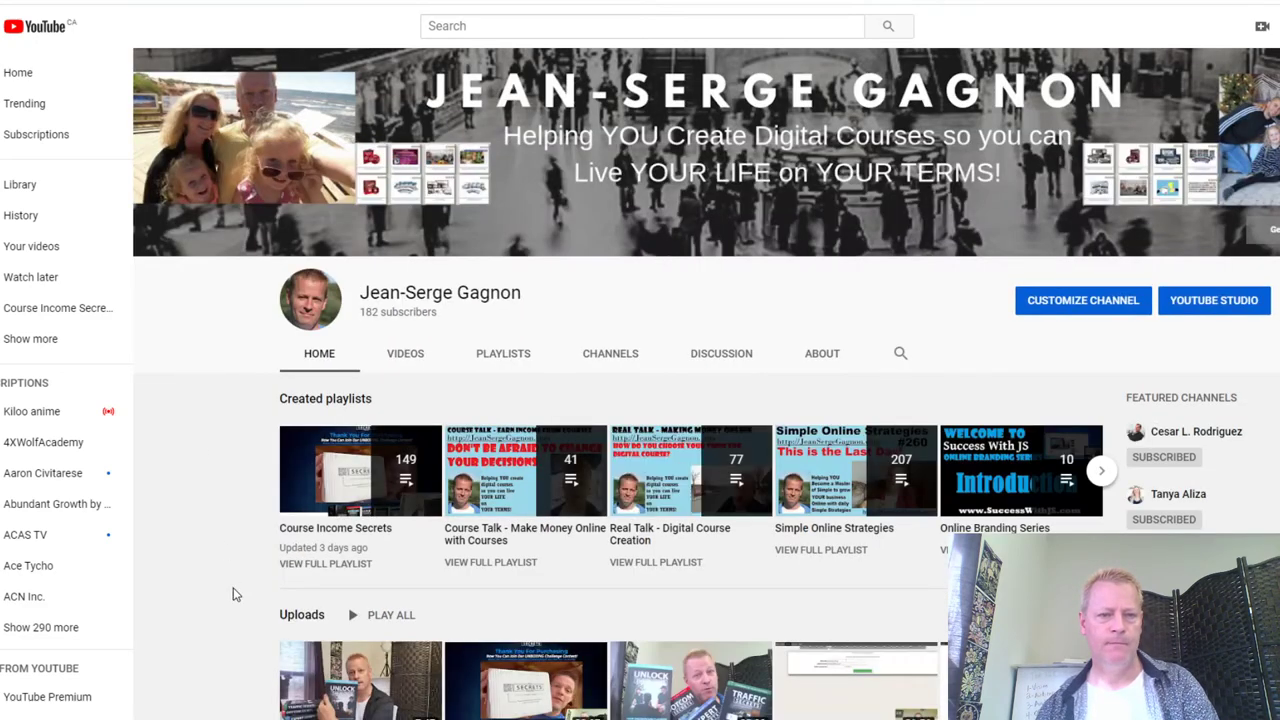
pyautogui.click(405, 355)
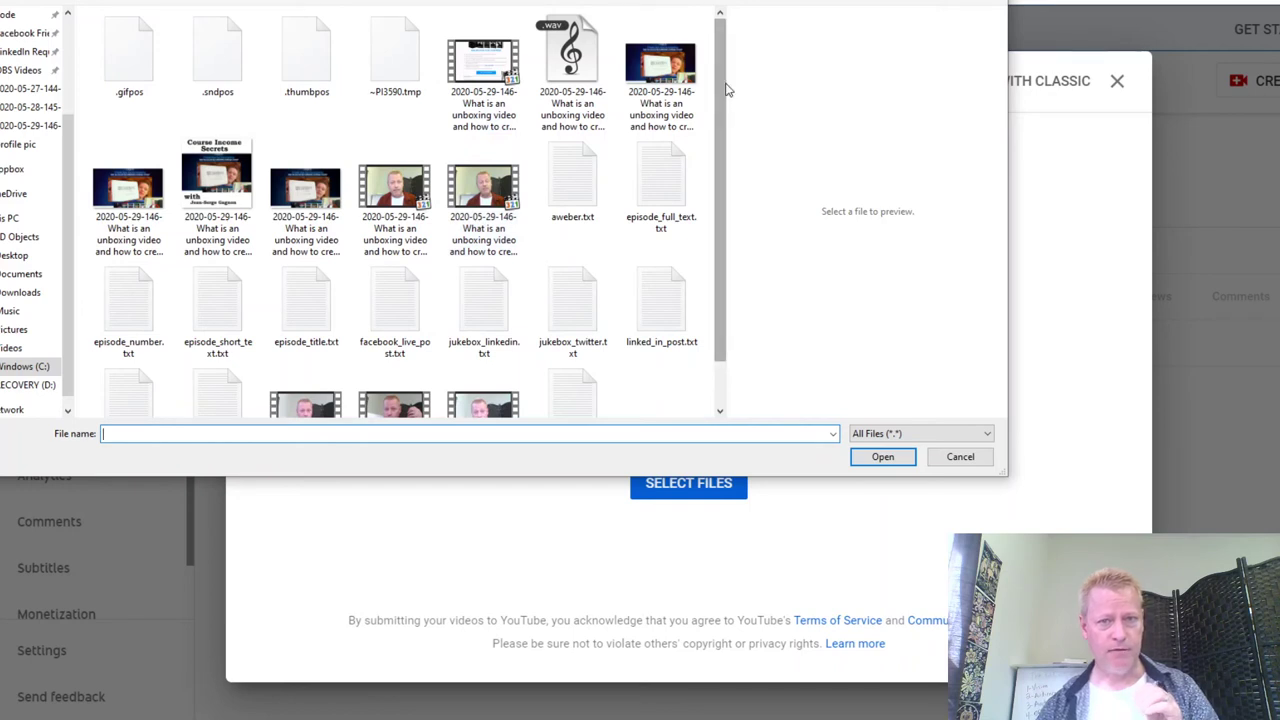
pyautogui.scroll(-2, 724, 95)
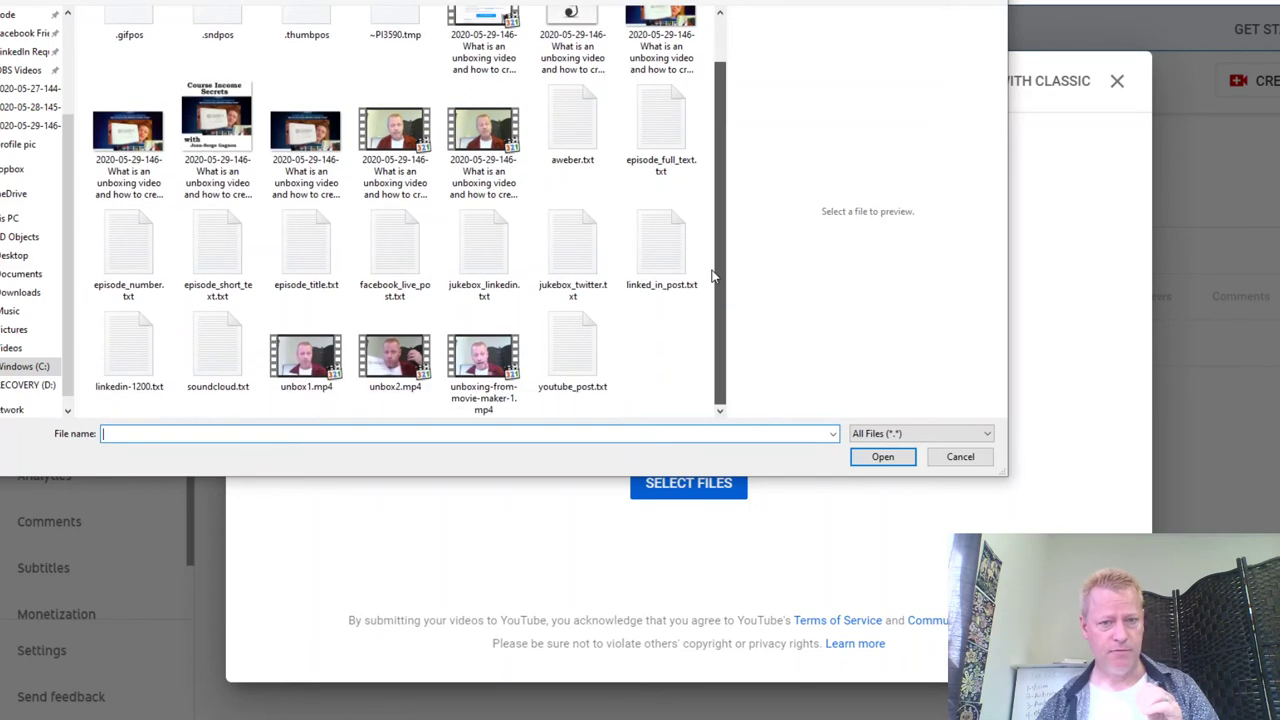
pyautogui.doubleClick(311, 372)
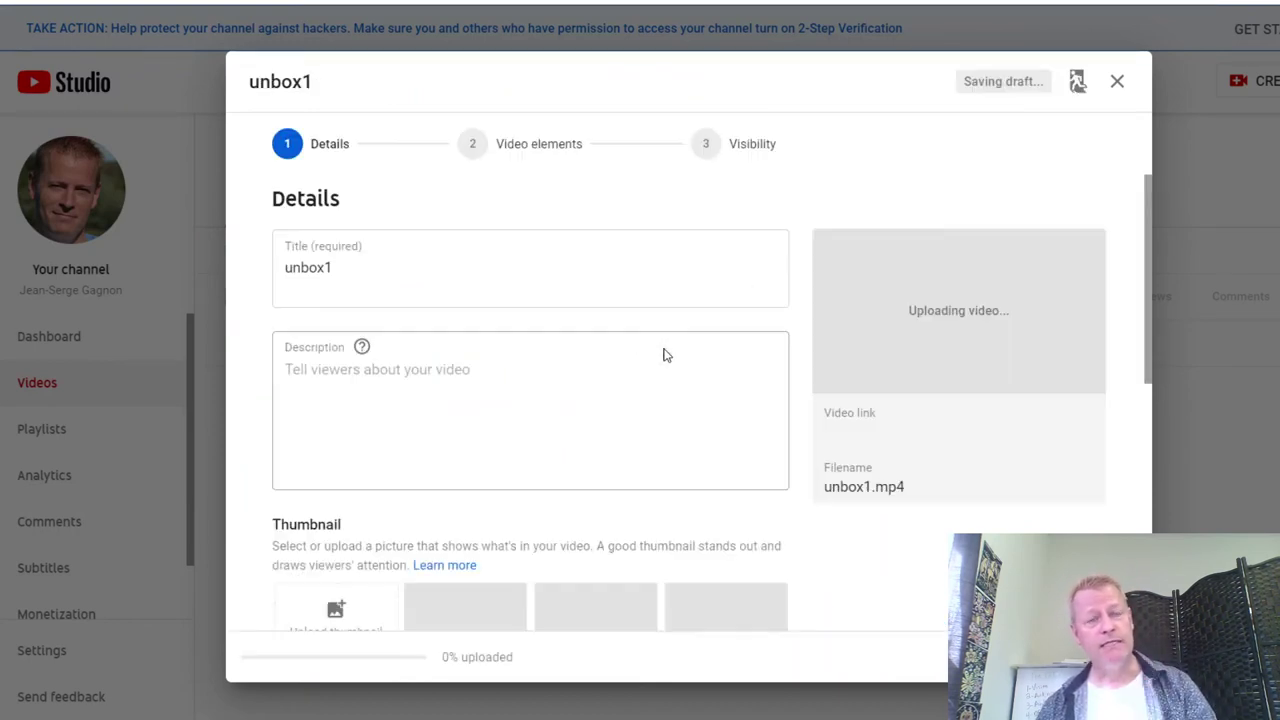
pyautogui.doubleClick(860, 488)
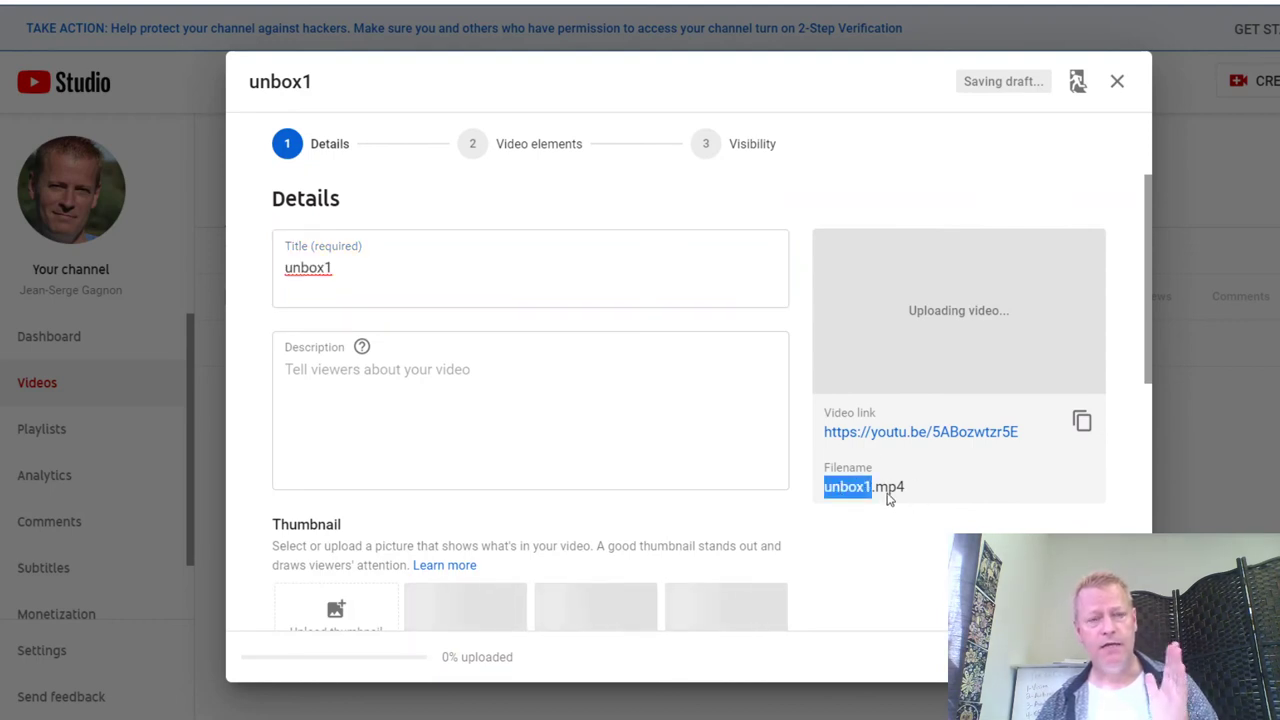
pyautogui.doubleClick(315, 268)
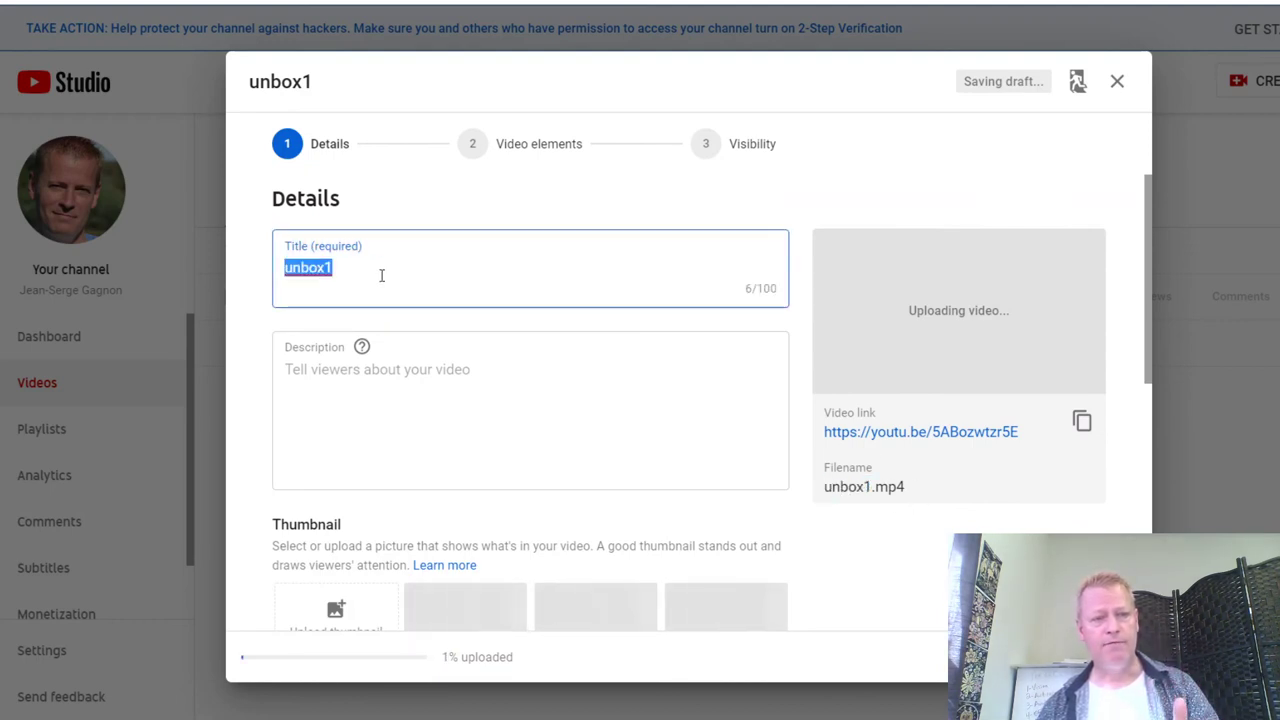
pyautogui.write('Secrets Trilog')
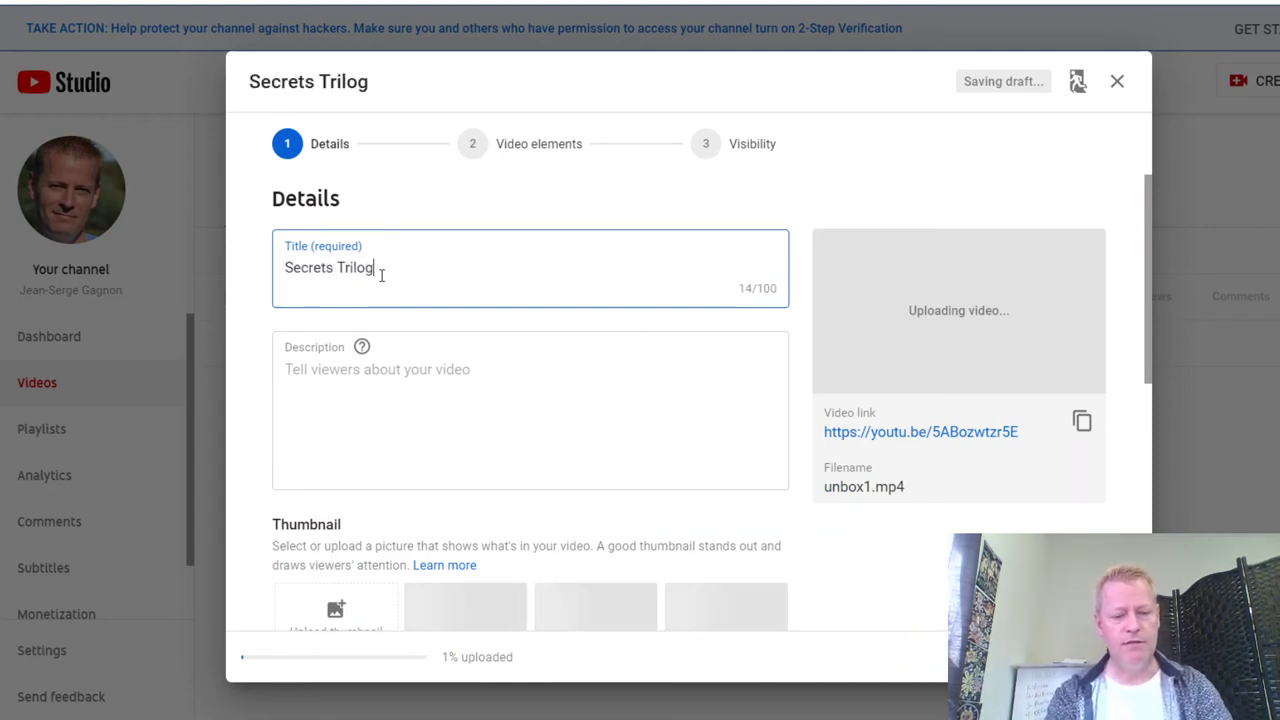
pyautogui.write('y Unbo')
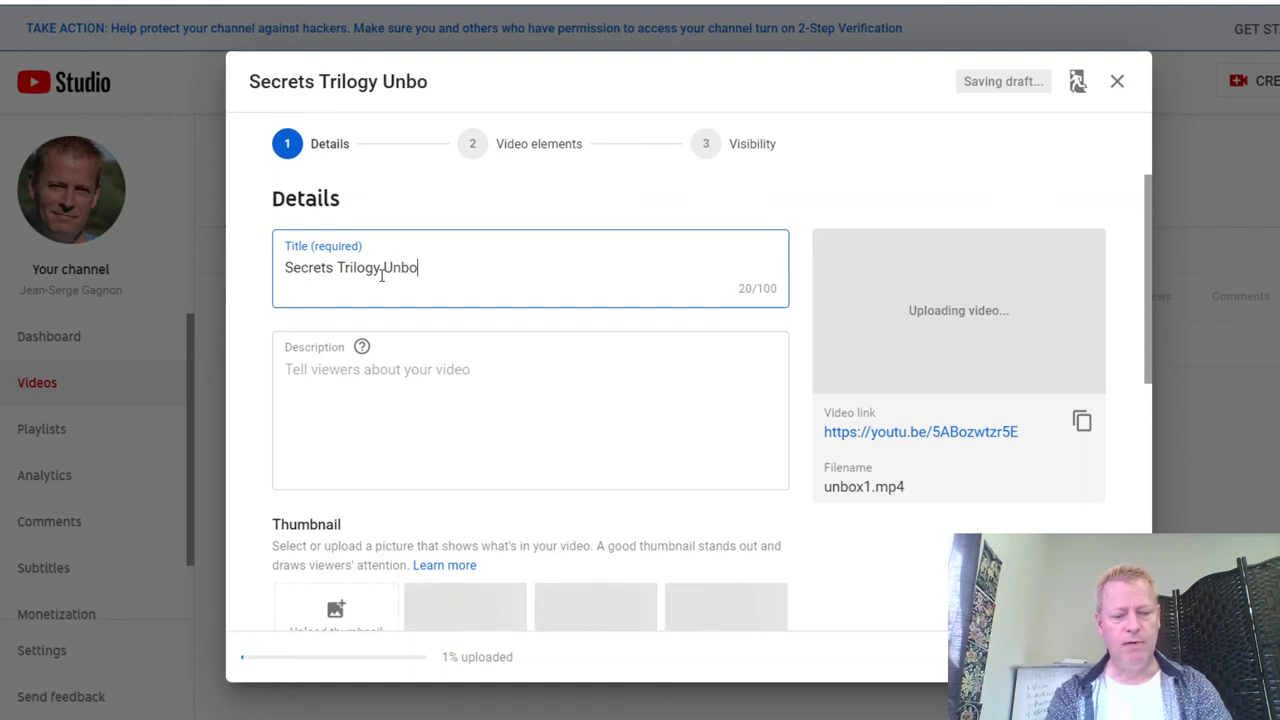
pyautogui.write('xing vidwo')
pyautogui.write('w')
pyautogui.press('BackSpace')
pyautogui.press('BackSpace')
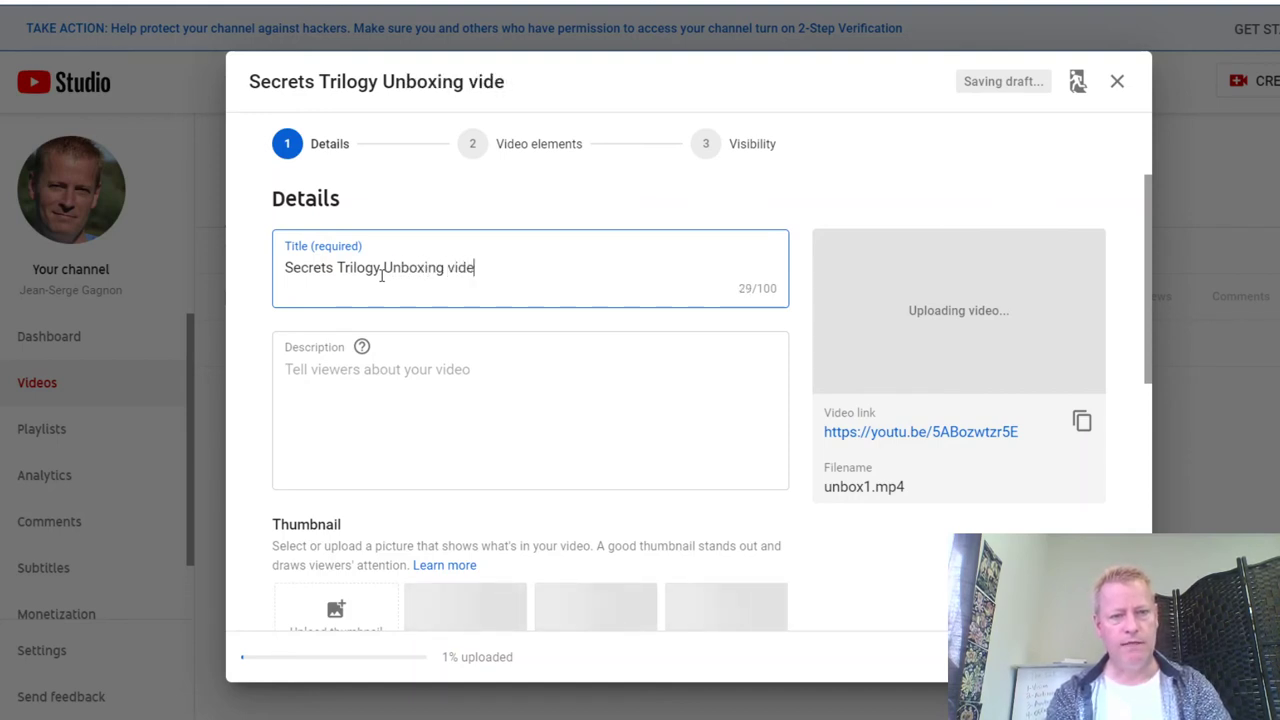
# - Title the video "Unboxing the Secrets Trilogy from Russell Brunson - DotCom Secrets - Expert Secrets - Traffic Secrets"
pyautogui.hotkey('ctrl', 'a')
pyautogui.write('Sec')
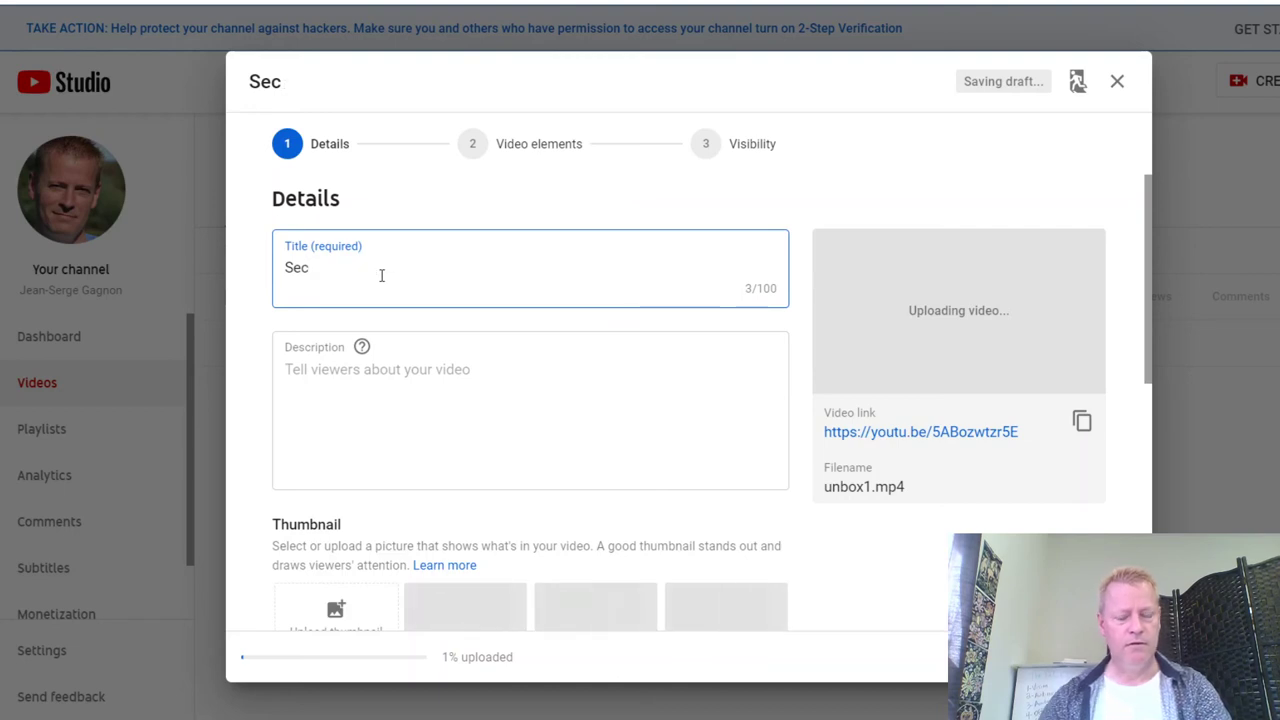
pyautogui.press('BackSpace')
pyautogui.write('Unboxing the Secrets Trilogy')
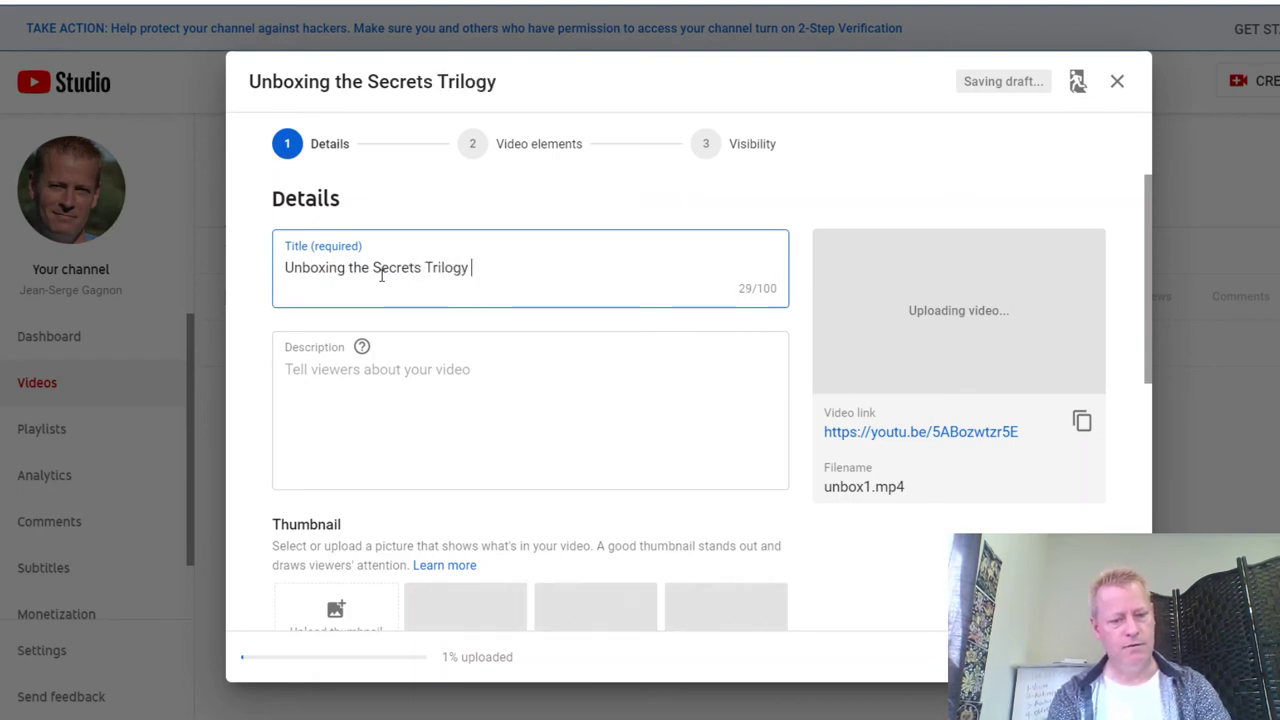
pyautogui.write(' from Russell Brunson - DotCom Secrets - Expert Secrets - ')
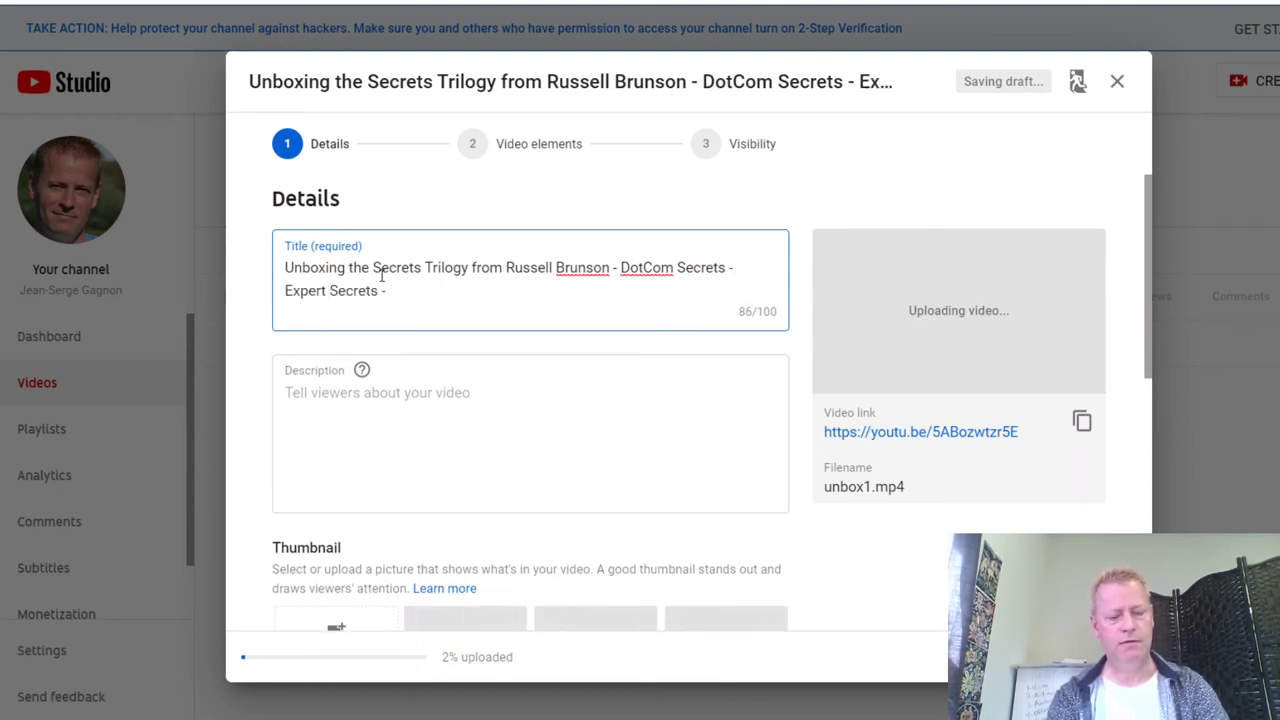
pyautogui.write('Traffic Secrets')
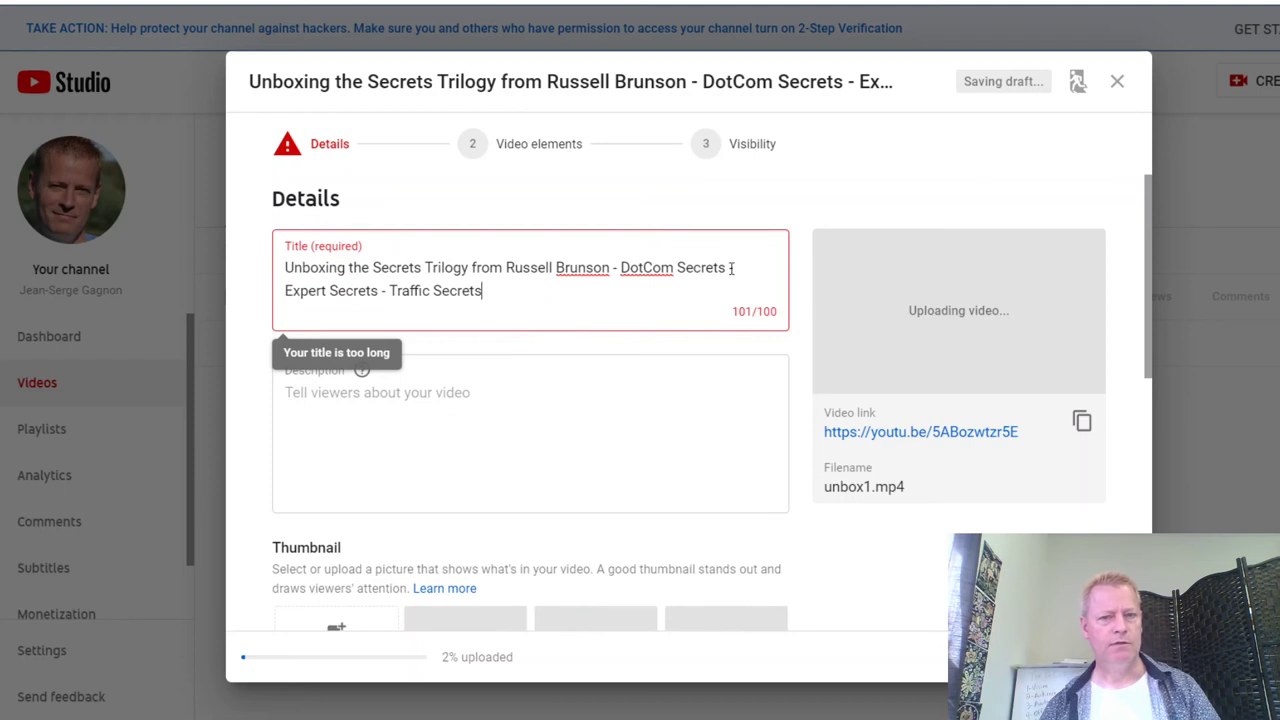
# - Shorten the book list at the end of the video title to "DotCom, Expert &- Traffic Secrets"
pyautogui.doubleClick(707, 268)
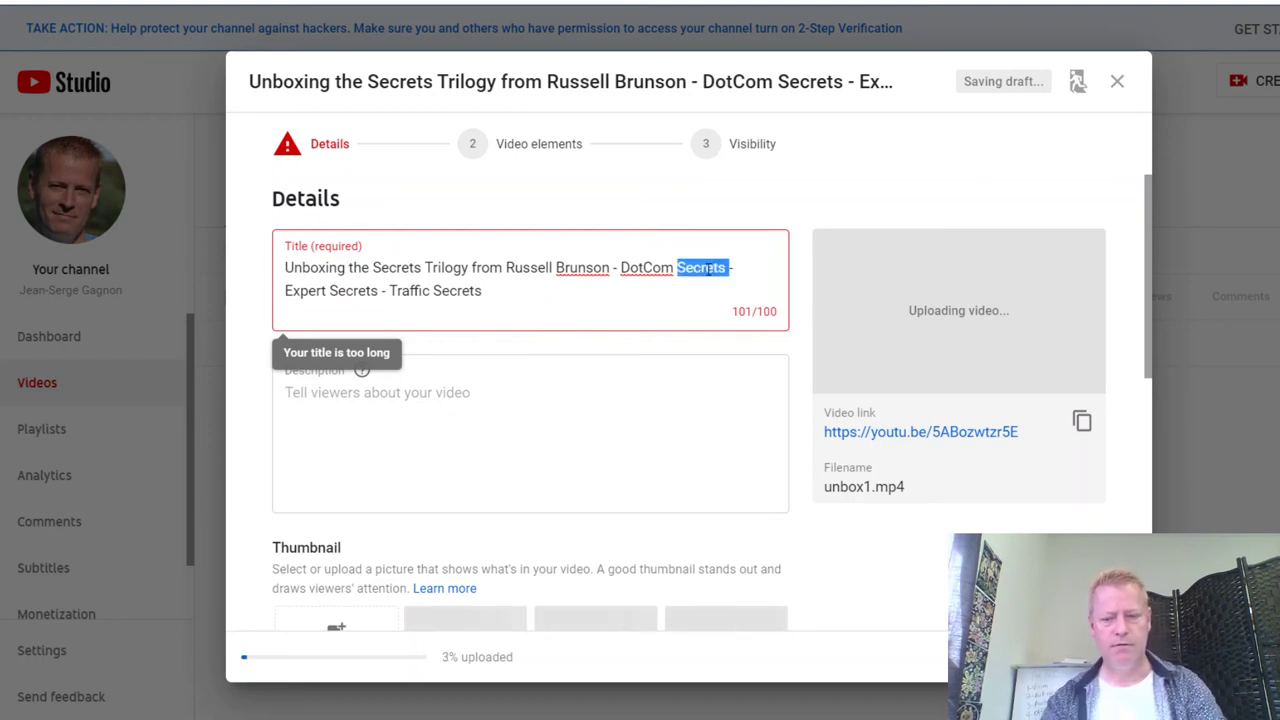
pyautogui.press('BackSpace')
pyautogui.press('Left')
pyautogui.press('Left')
pyautogui.press('Left')
pyautogui.write(',')
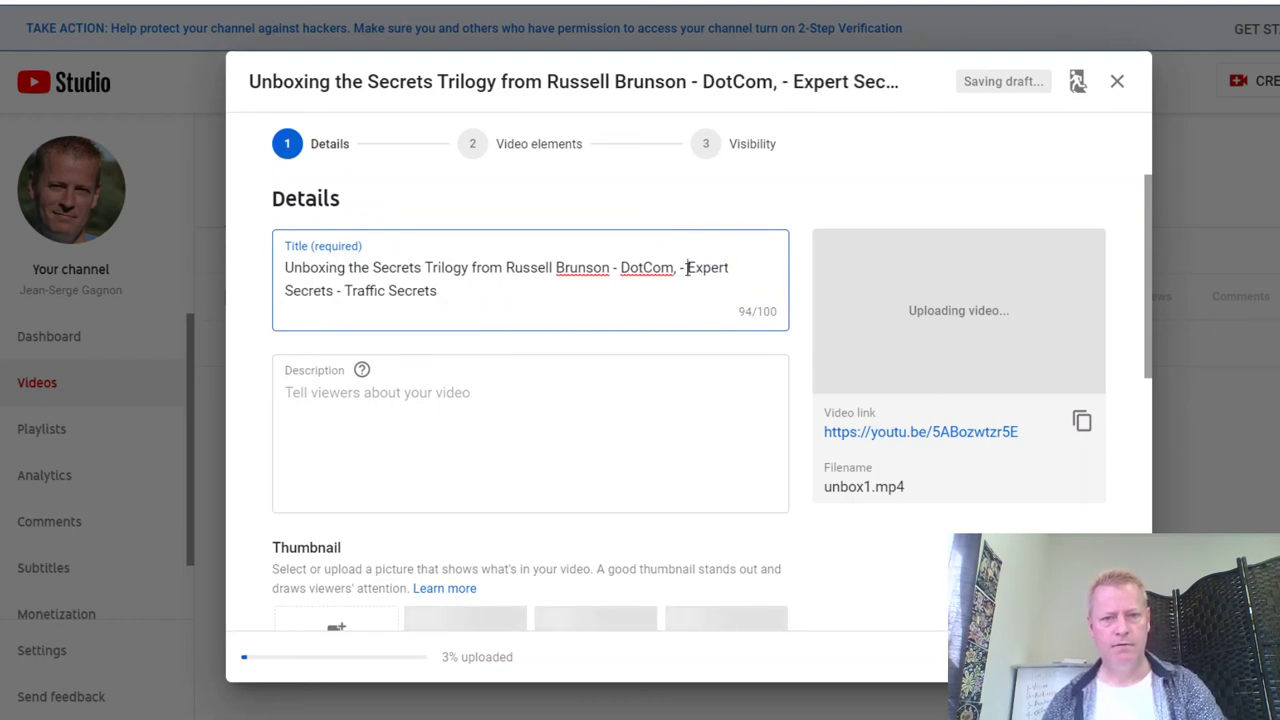
pyautogui.click(688, 268)
pyautogui.press('BackSpace')
pyautogui.press('BackSpace')
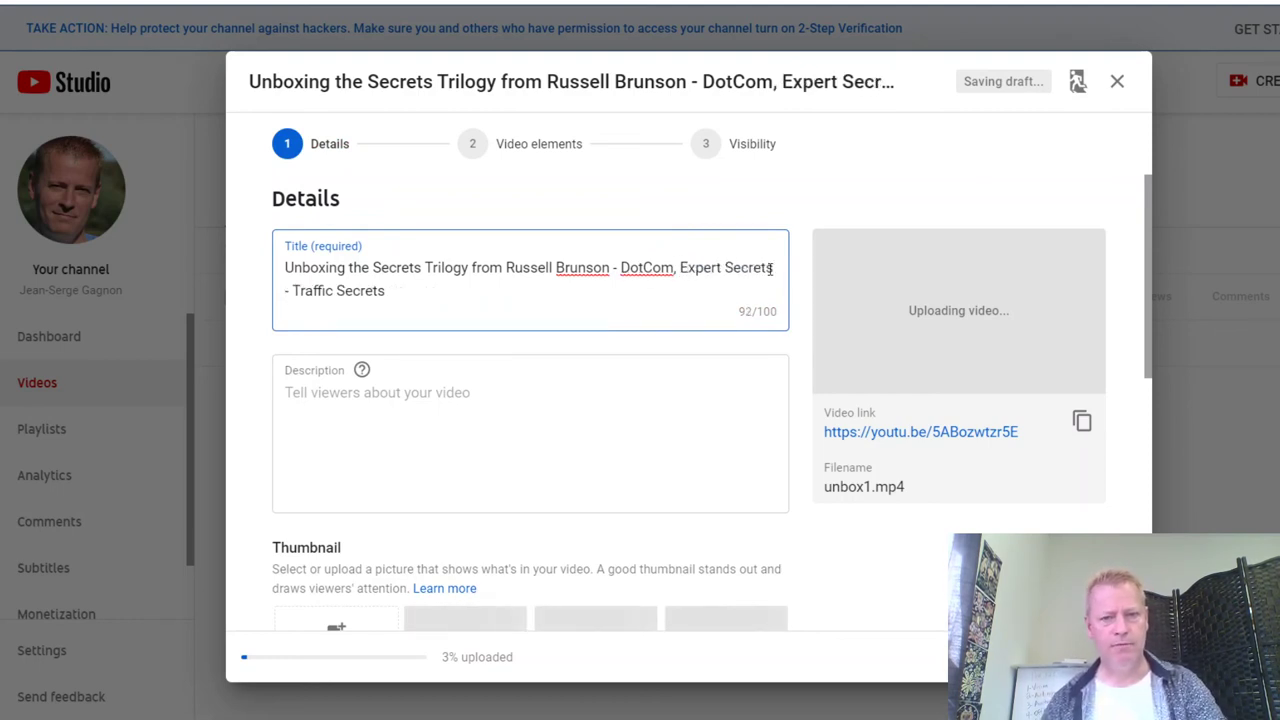
pyautogui.doubleClick(768, 268)
pyautogui.press('BackSpace')
pyautogui.write('&')
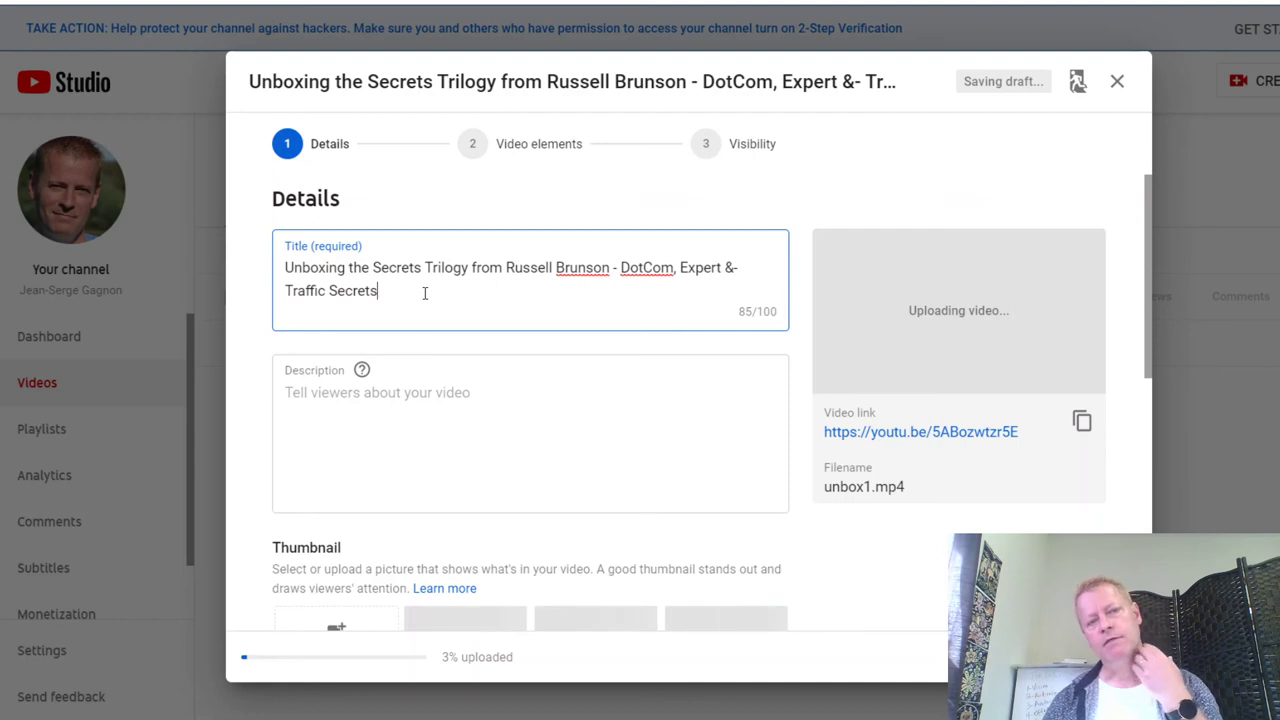
# - Enter the video description "I just got my Secrets Trilogy in the mail and am so excited"
pyautogui.click(405, 393)
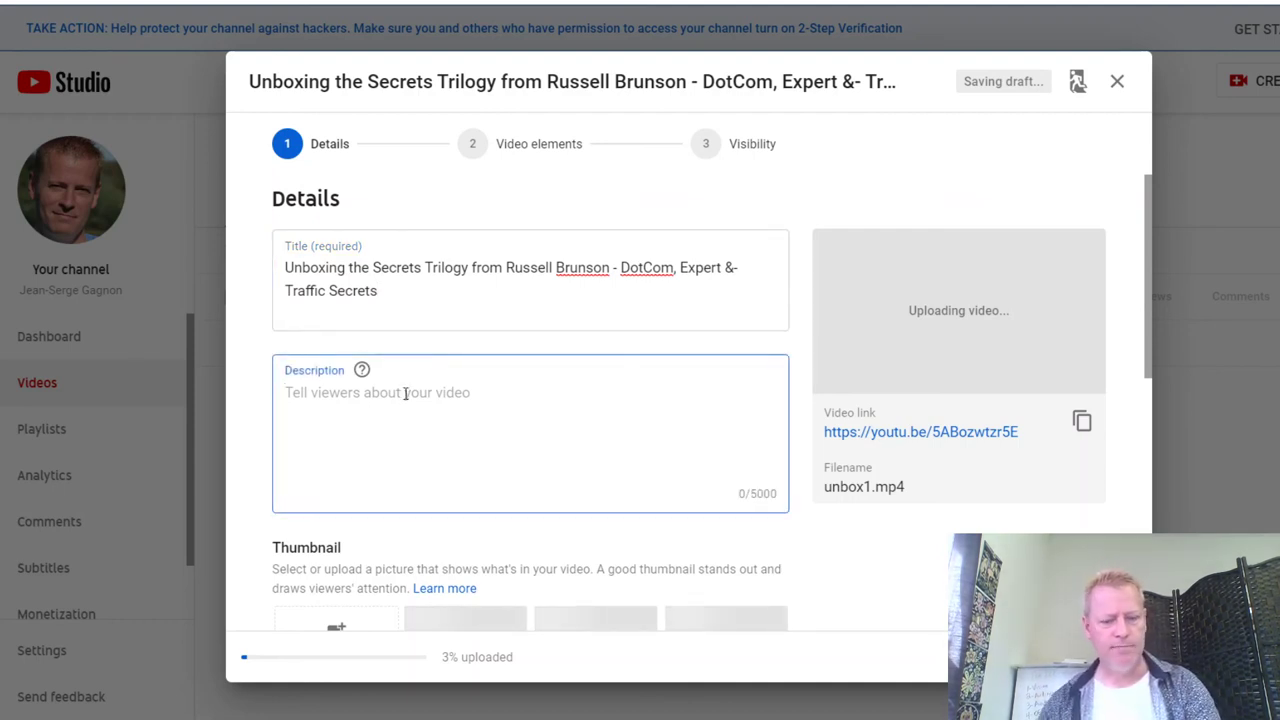
pyautogui.write('I just got my ')
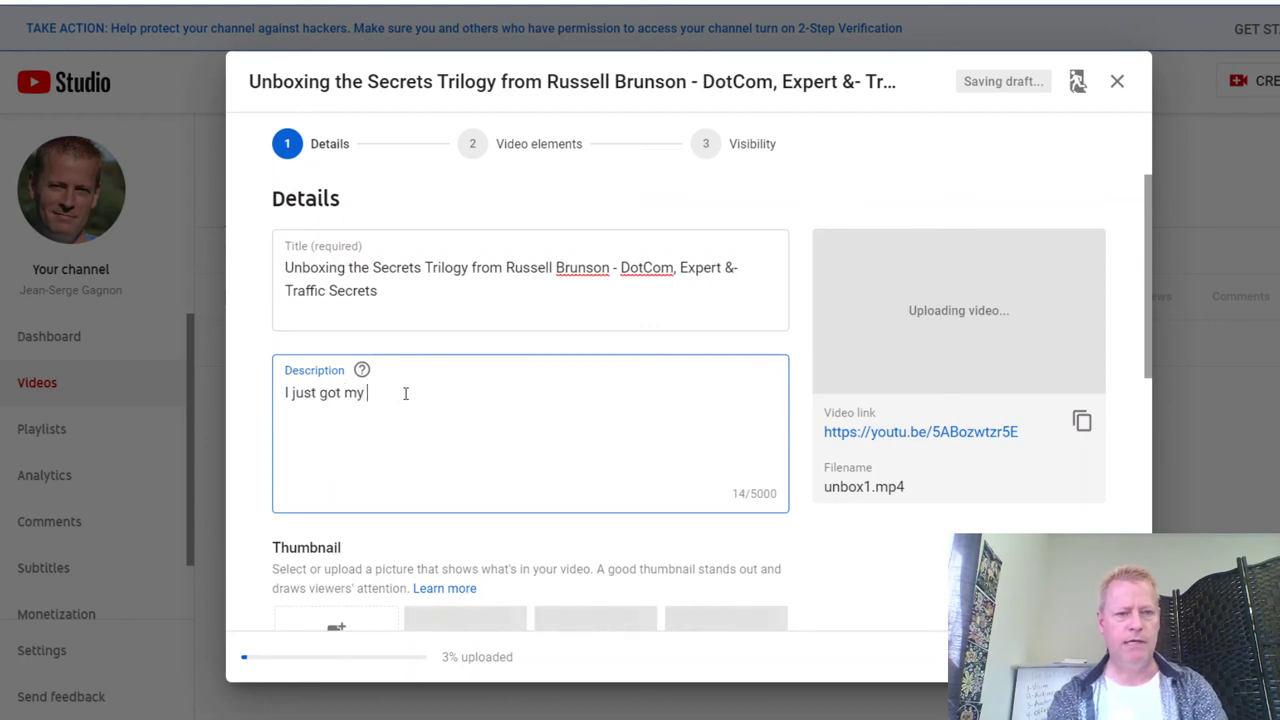
pyautogui.write('Traff')
pyautogui.press('BackSpace')
pyautogui.press('BackSpace')
pyautogui.press('BackSpace')
pyautogui.press('BackSpace')
pyautogui.press('BackSpace')
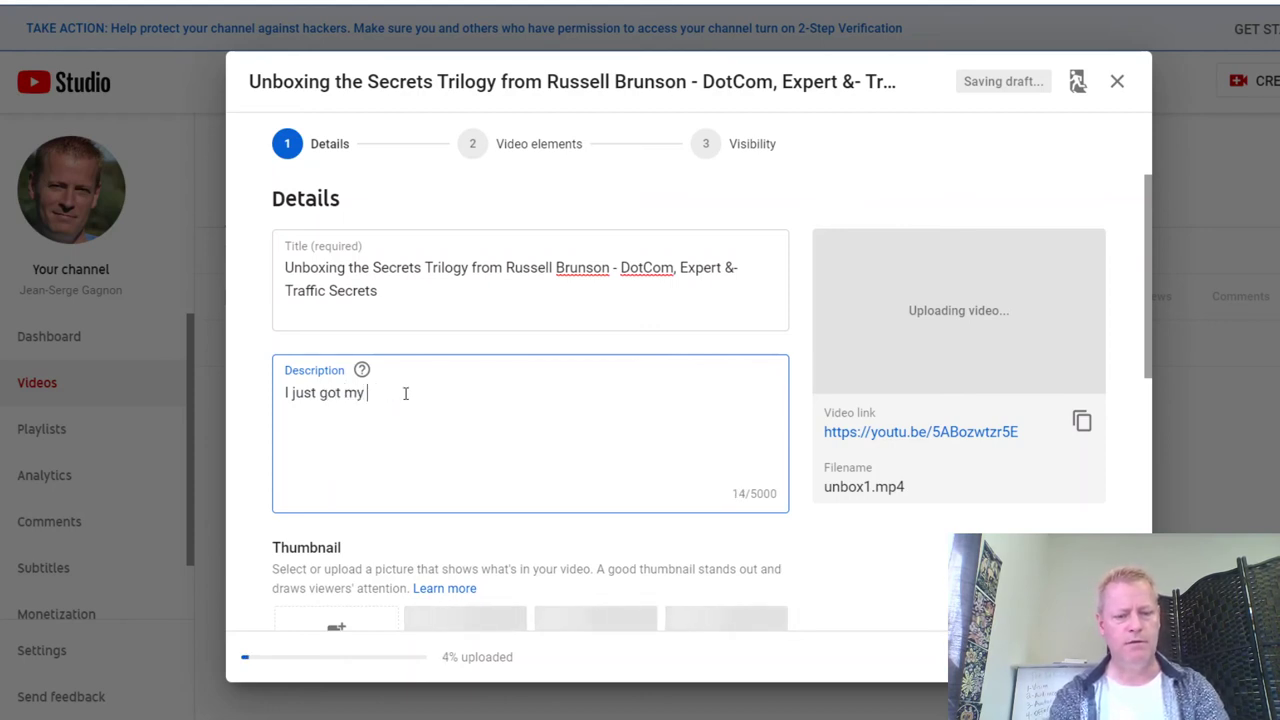
pyautogui.write('Secrets Trilogy in the mail and')
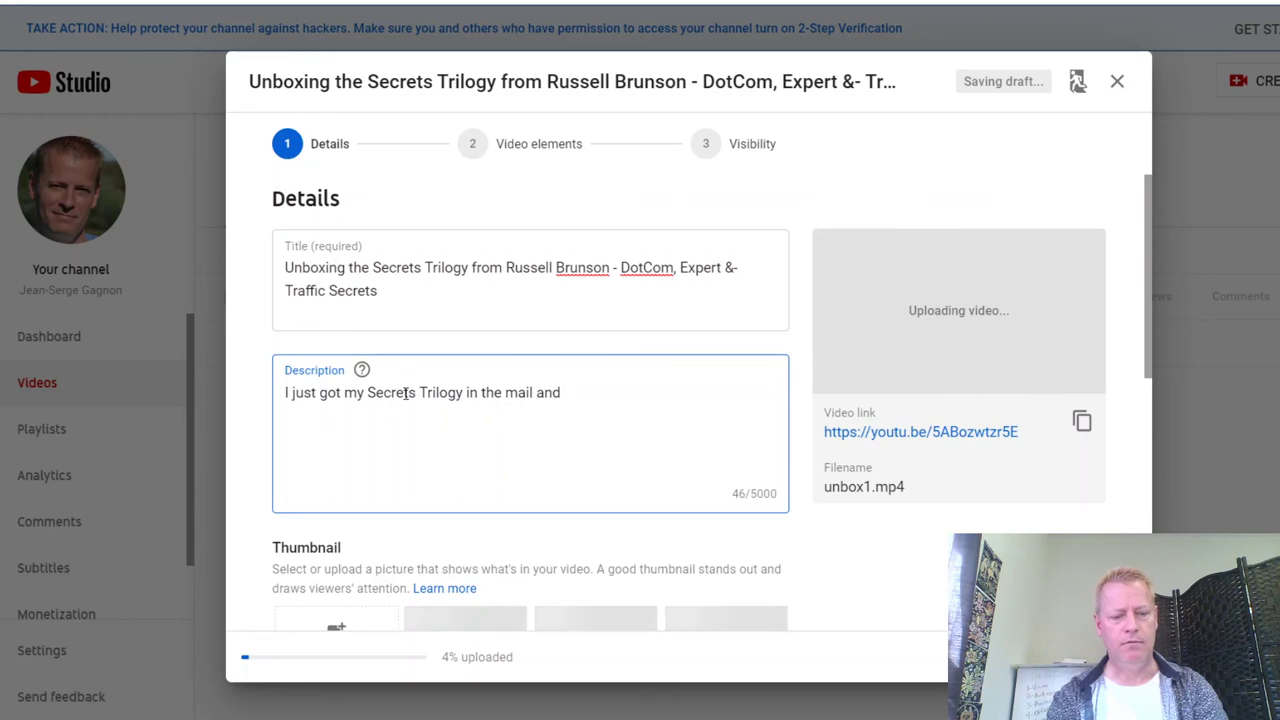
pyautogui.write(' am so excited')
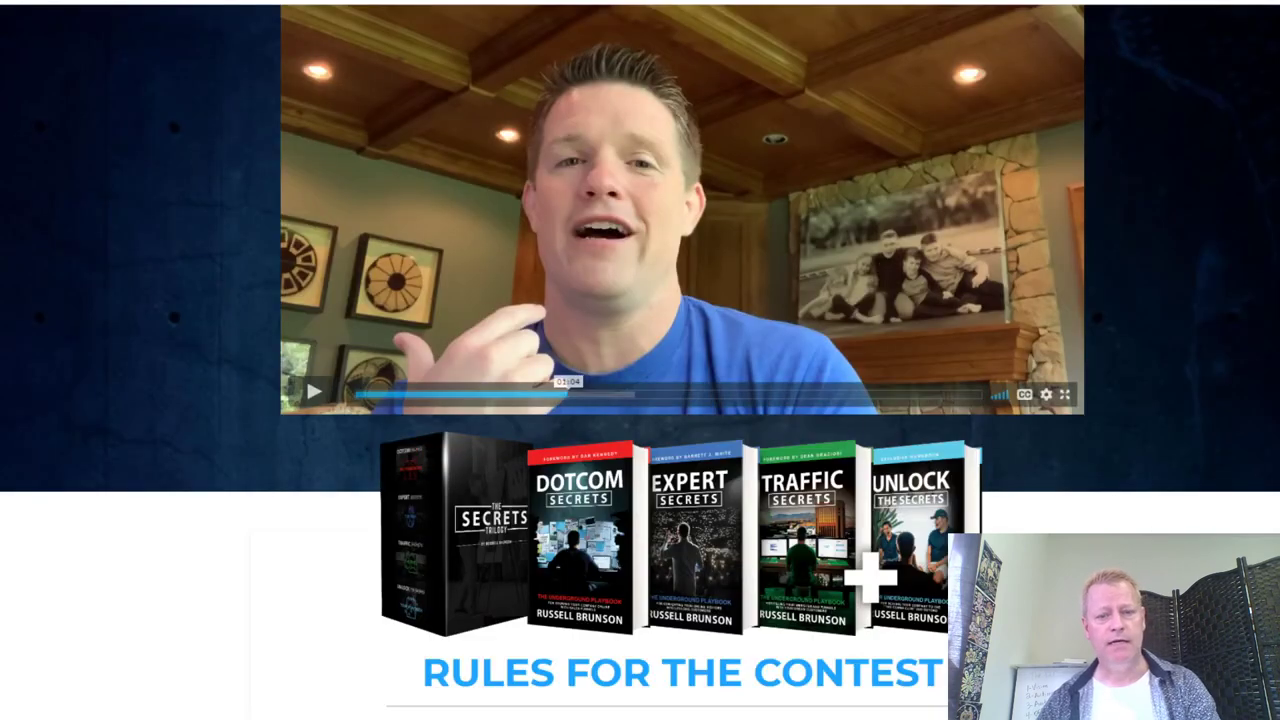
# - Open the entry form on the Secrets Trilogy contest page and enter the uploaded video's YouTube link as the social post link
pyautogui.scroll(-5, 886, 594)
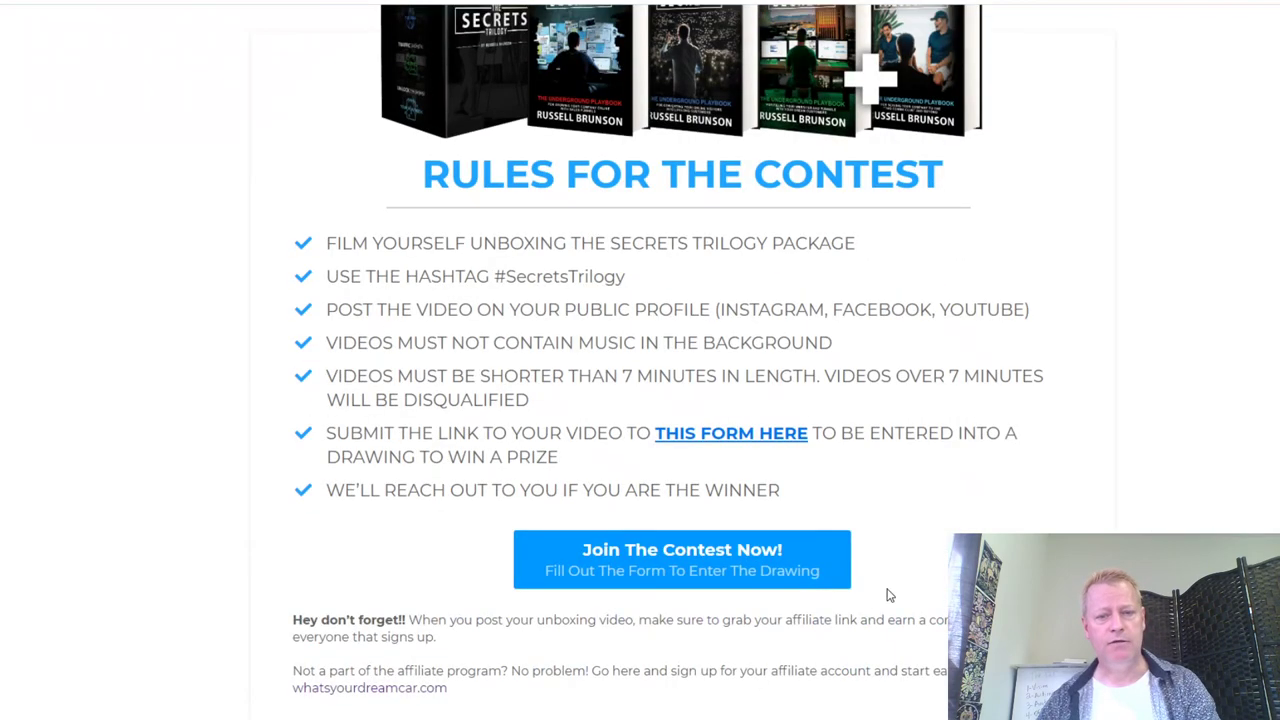
pyautogui.click(680, 570)
pyautogui.click(553, 303)
pyautogui.click(553, 422)
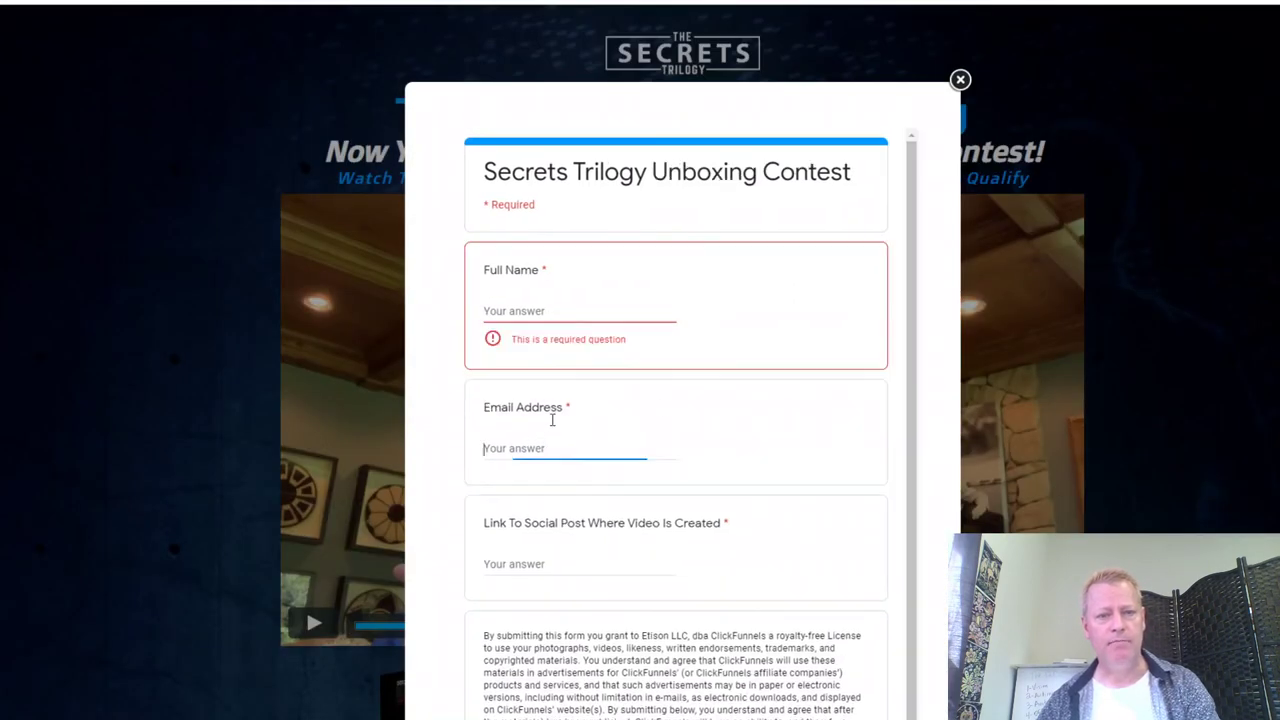
pyautogui.click(547, 566)
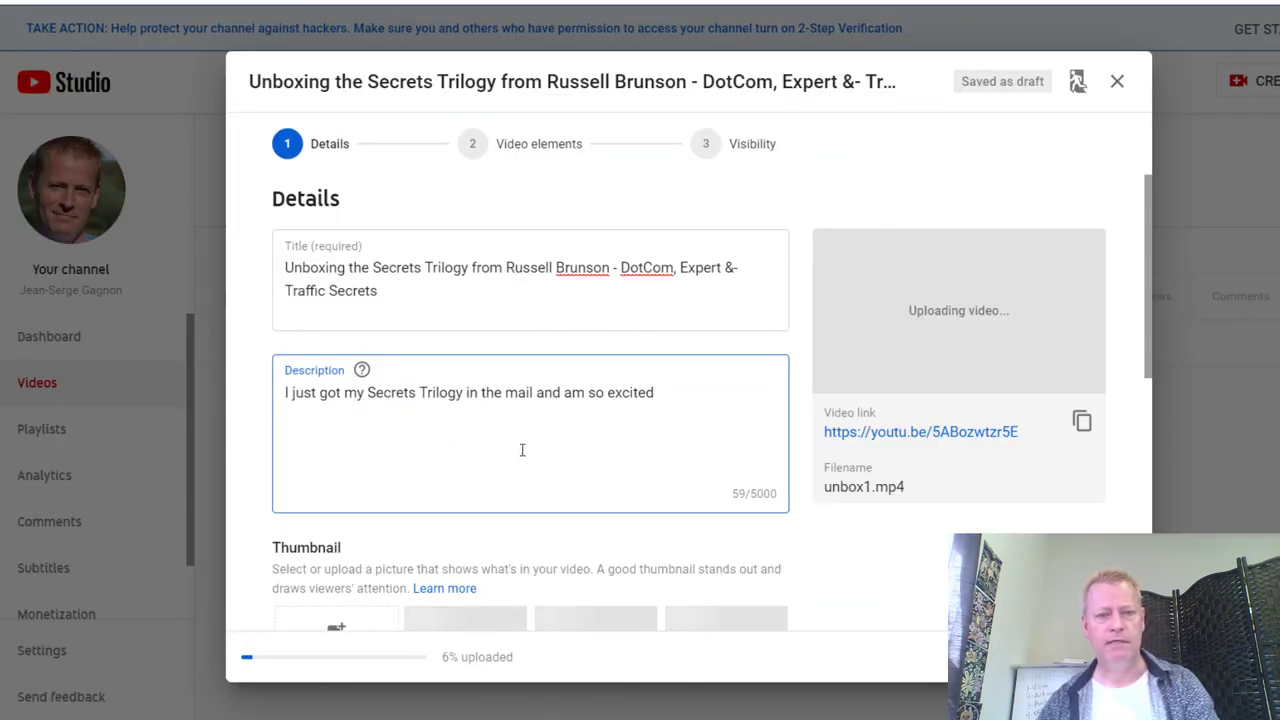
pyautogui.click(1083, 424)
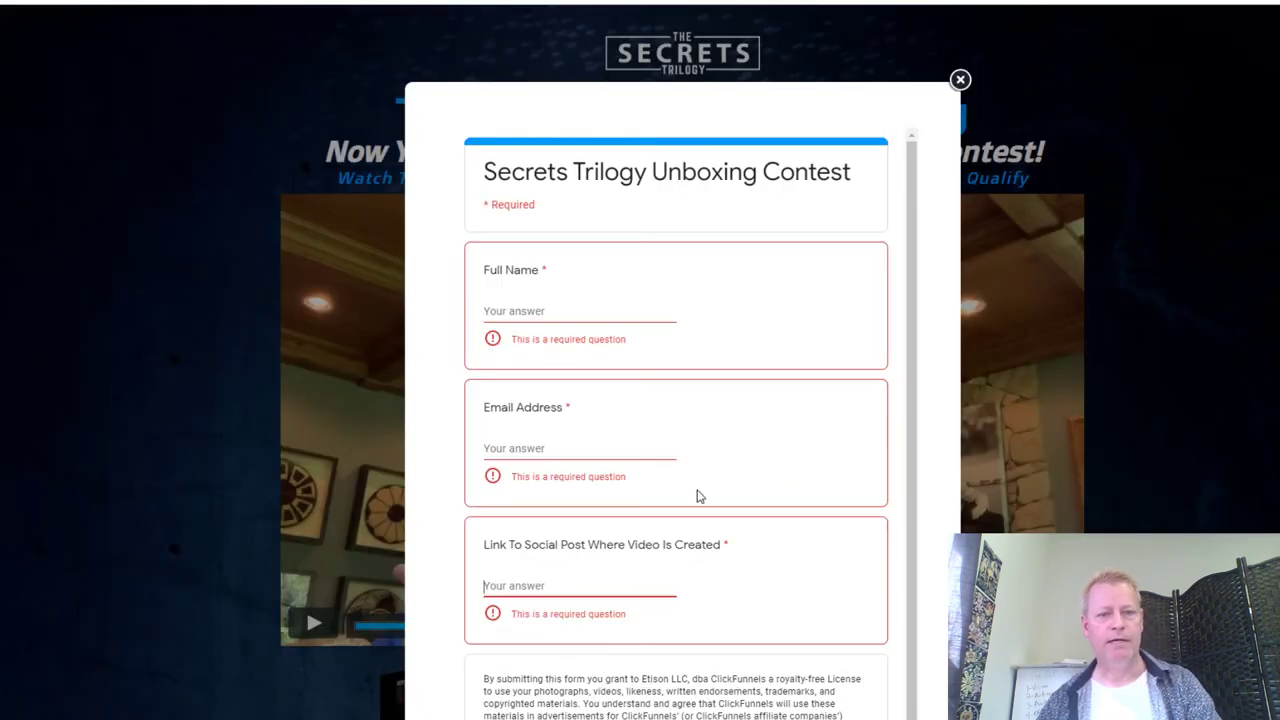
pyautogui.write('https://youtu.be/5ABozwtzr5E')
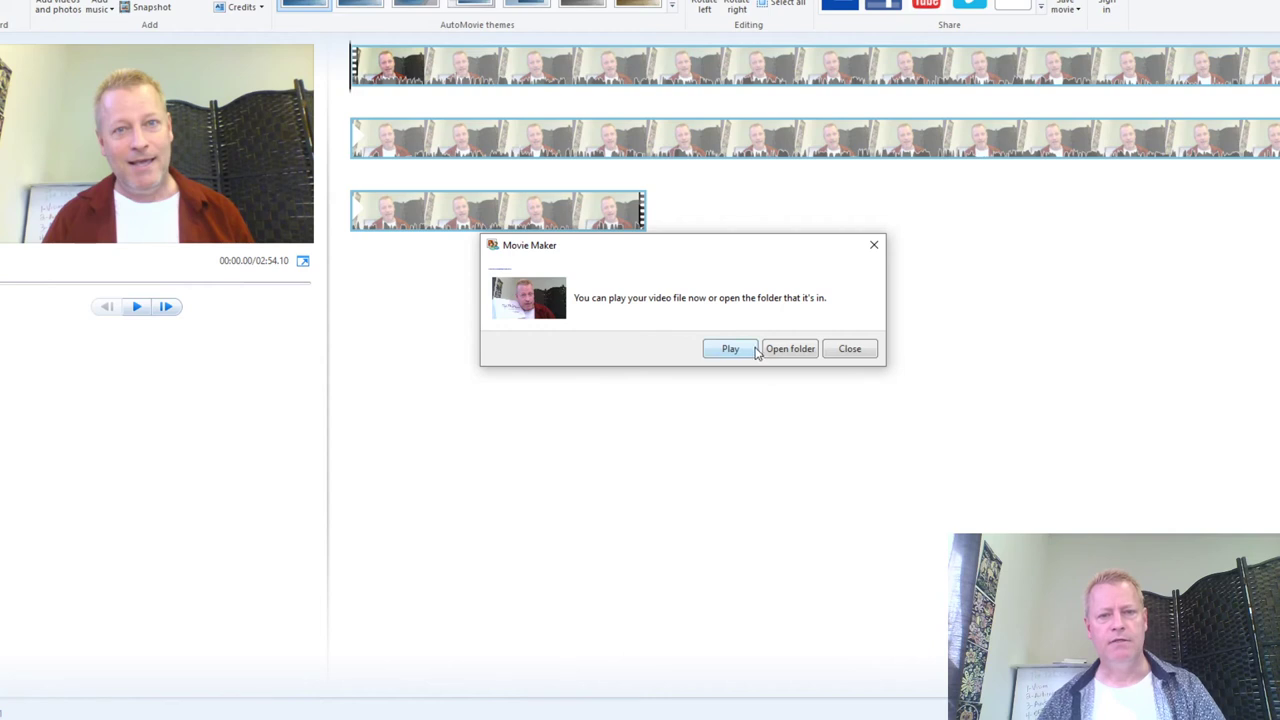
# - Switch to Movie Maker and close the dialog offering to play the exported video
pyautogui.click(849, 349)
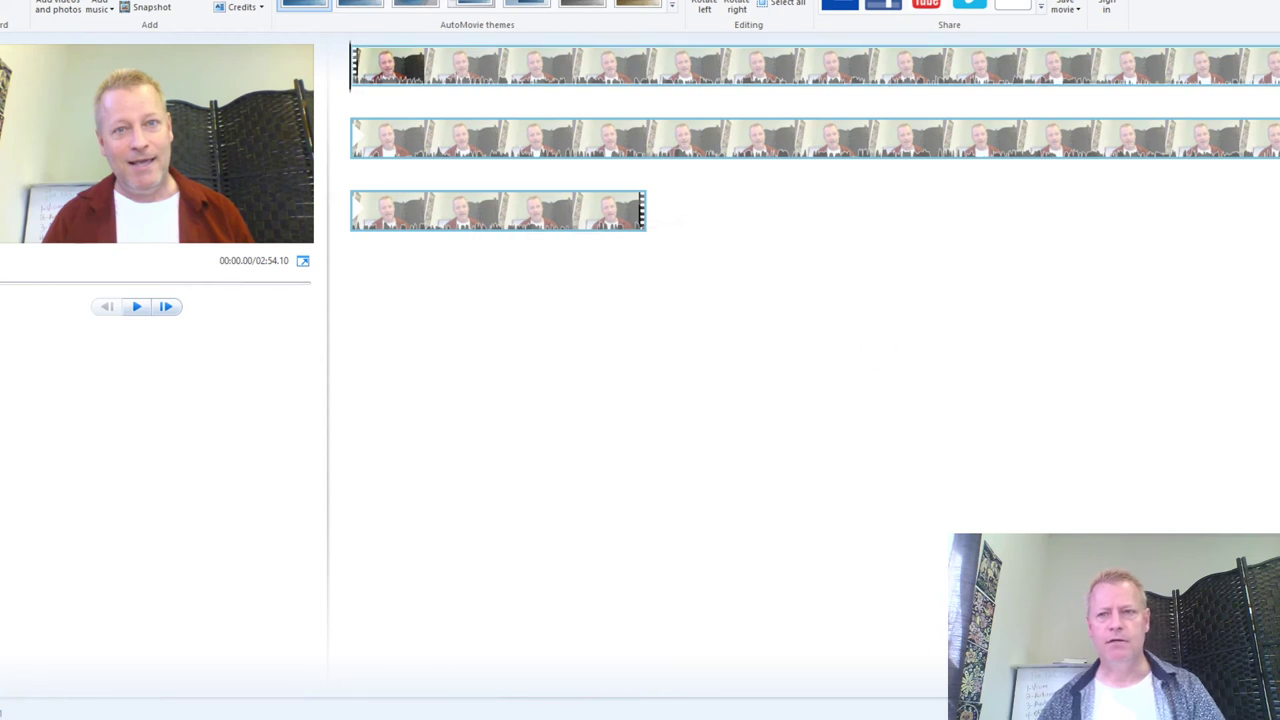
pyautogui.click(726, 334)
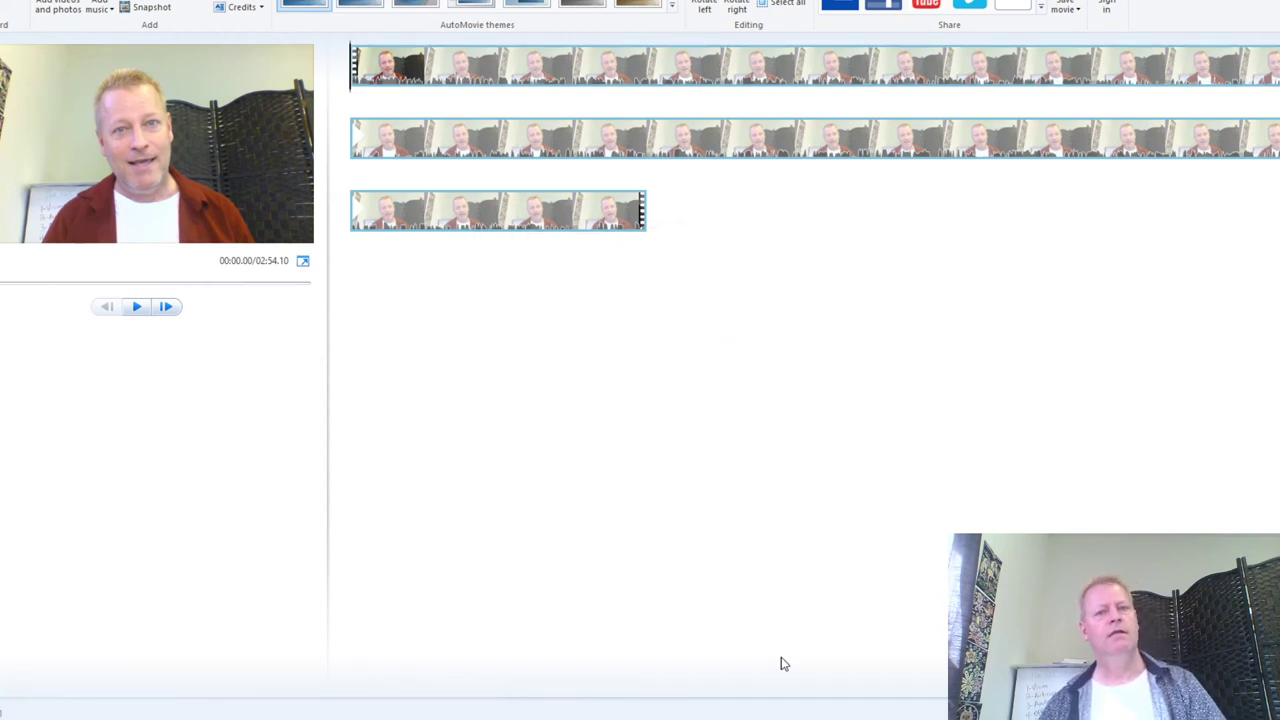